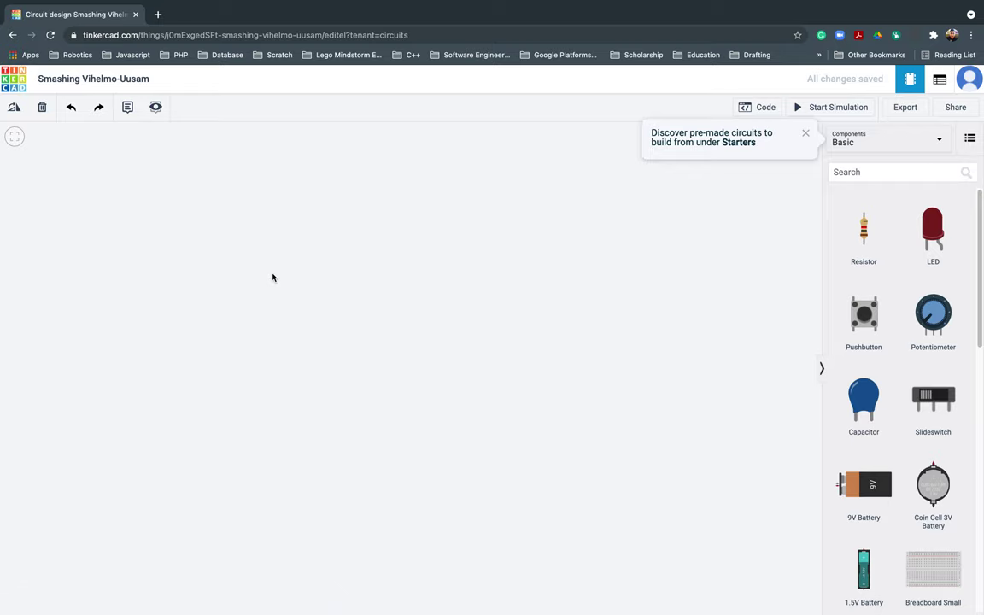
click(888, 146)
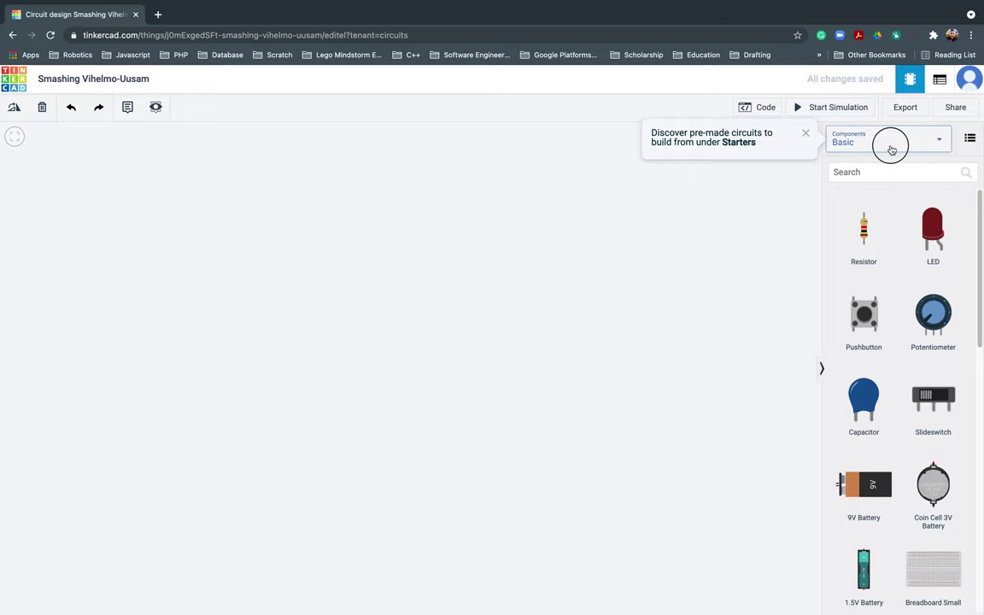
click(860, 230)
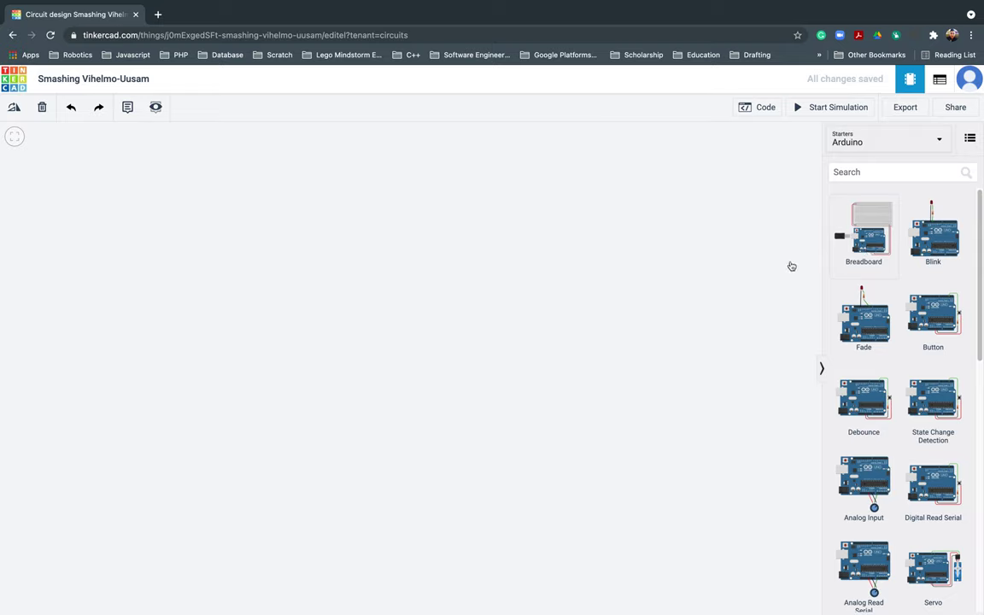
click(774, 216)
click(492, 304)
click(871, 224)
click(399, 315)
click(14, 134)
click(51, 35)
click(415, 32)
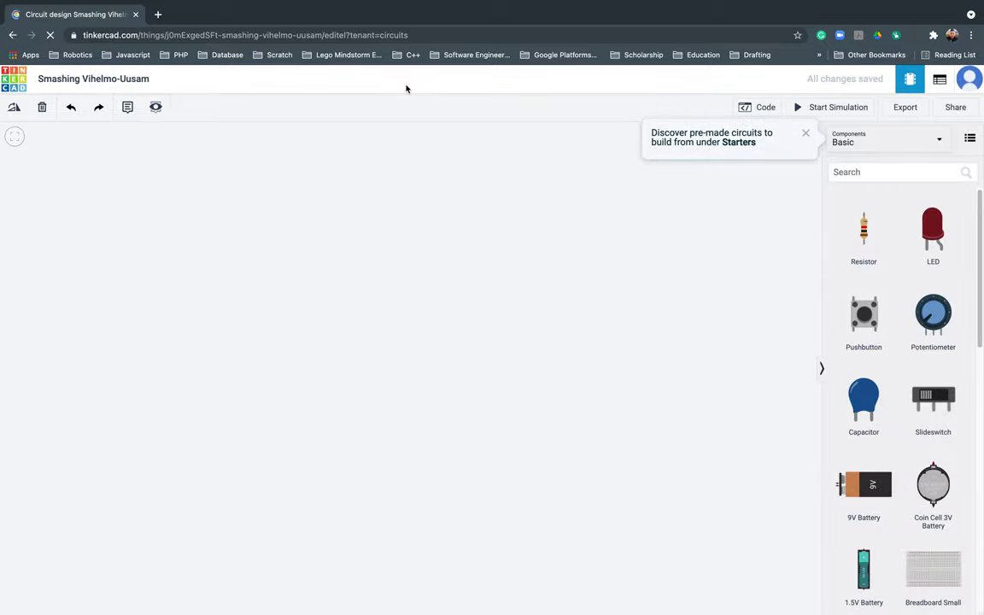
Dismiss the starters tip and rename the circuit design as "Project 5: 7 Segment"
click(805, 133)
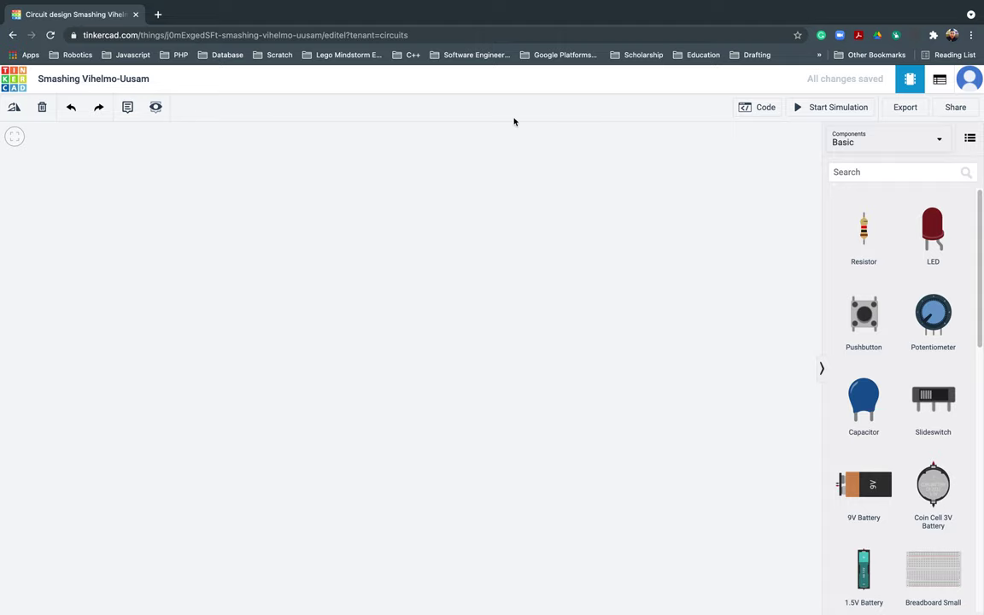
click(123, 80)
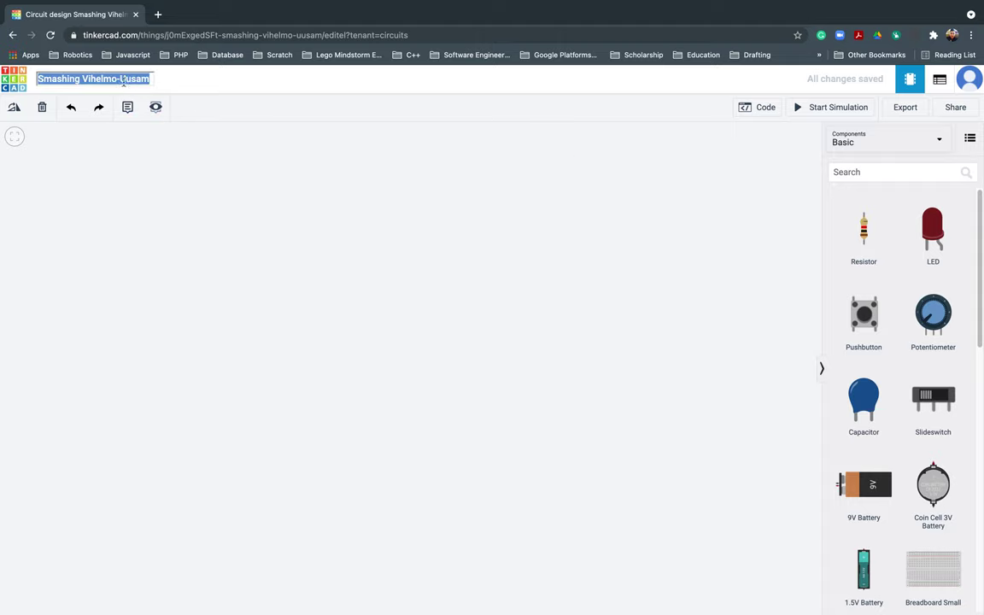
text(Project 5:)
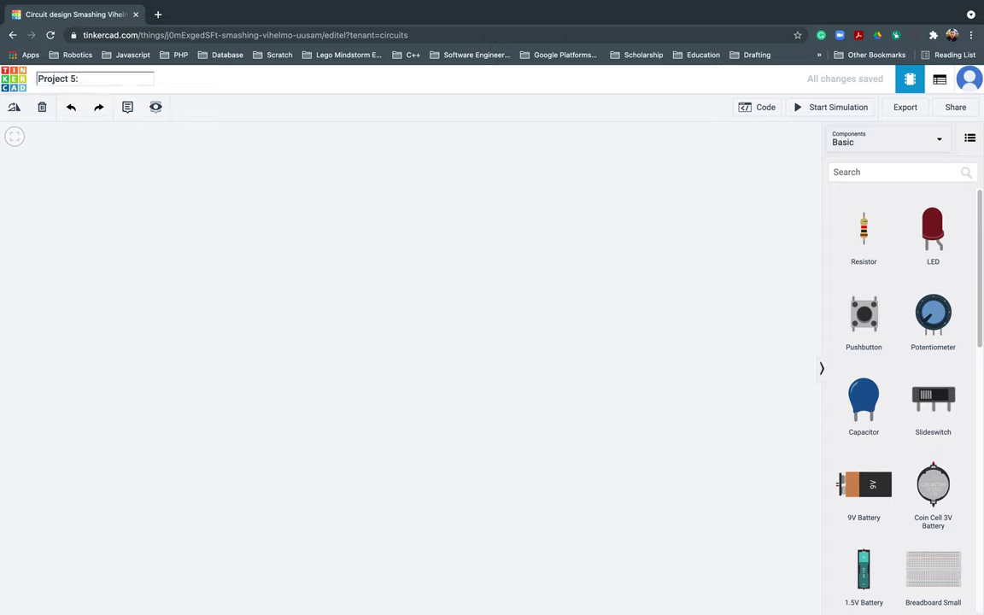
text( 7 Segement)
key(BackSpace)
key(BackSpace)
key(BackSpace)
text(ment)
key(Escape)
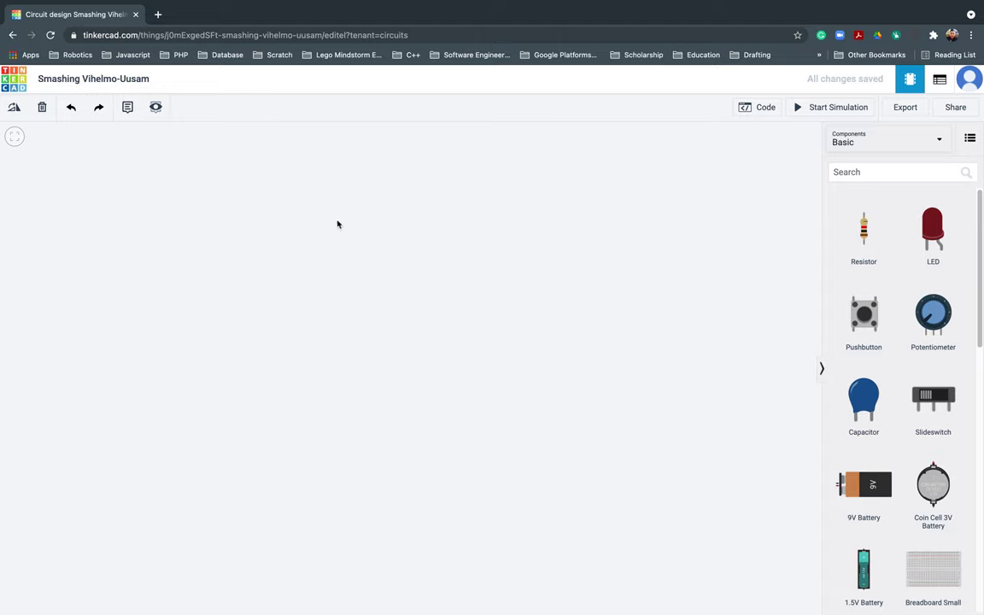
click(117, 78)
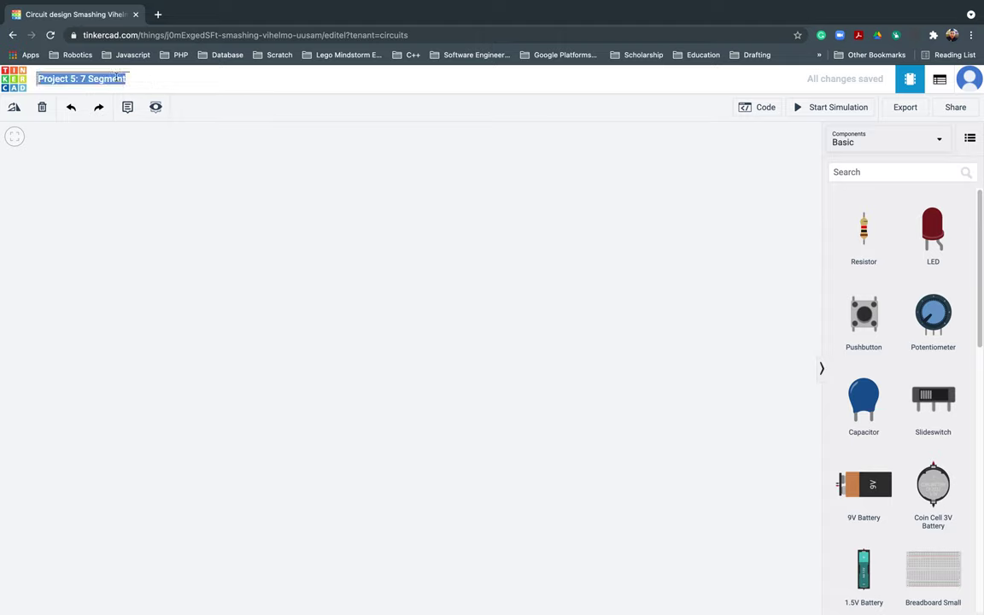
click(252, 227)
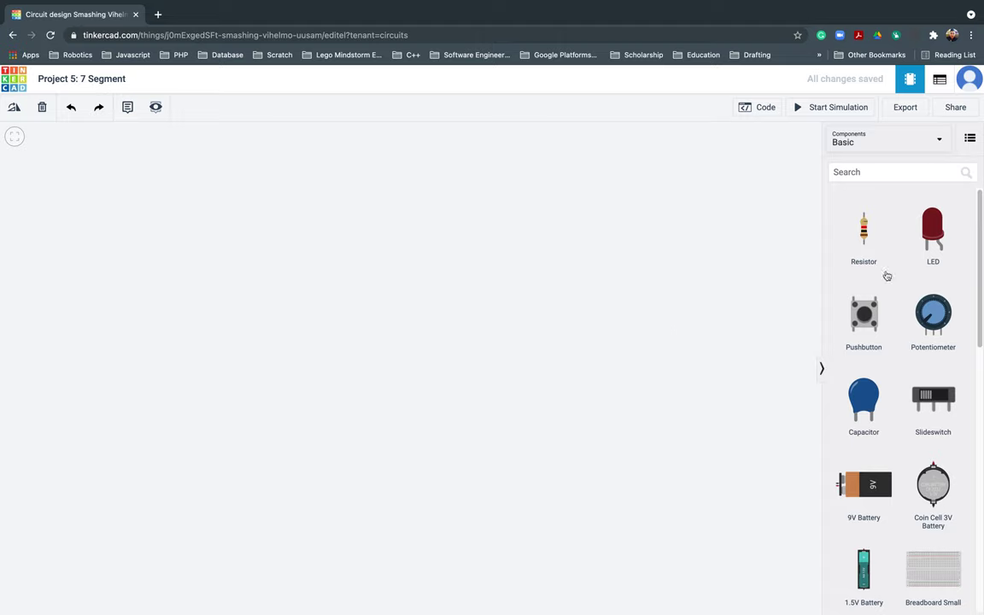
Place the Arduino Breadboard starter circuit on the empty workplane
click(883, 146)
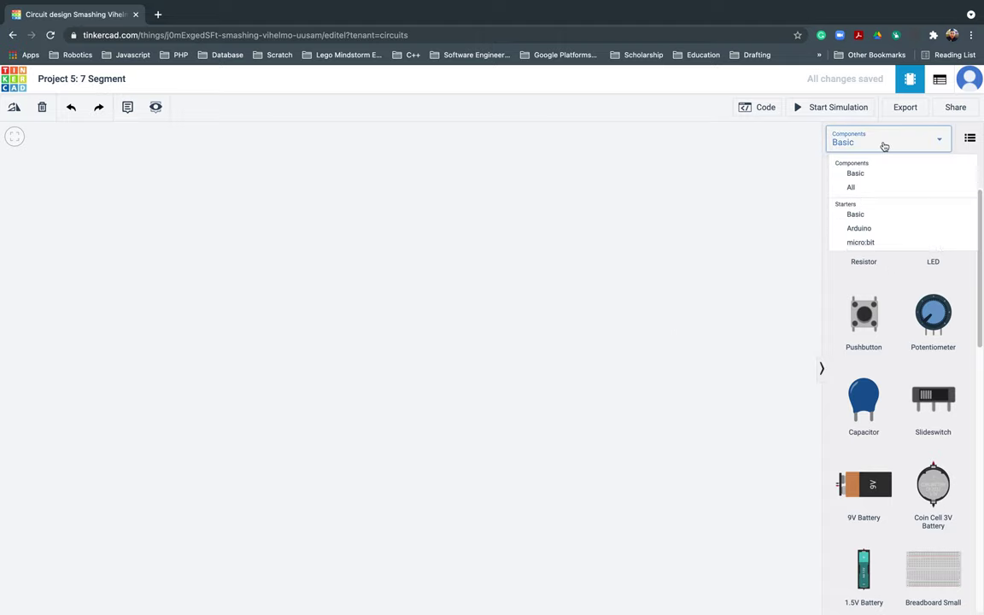
click(859, 230)
click(865, 227)
click(393, 303)
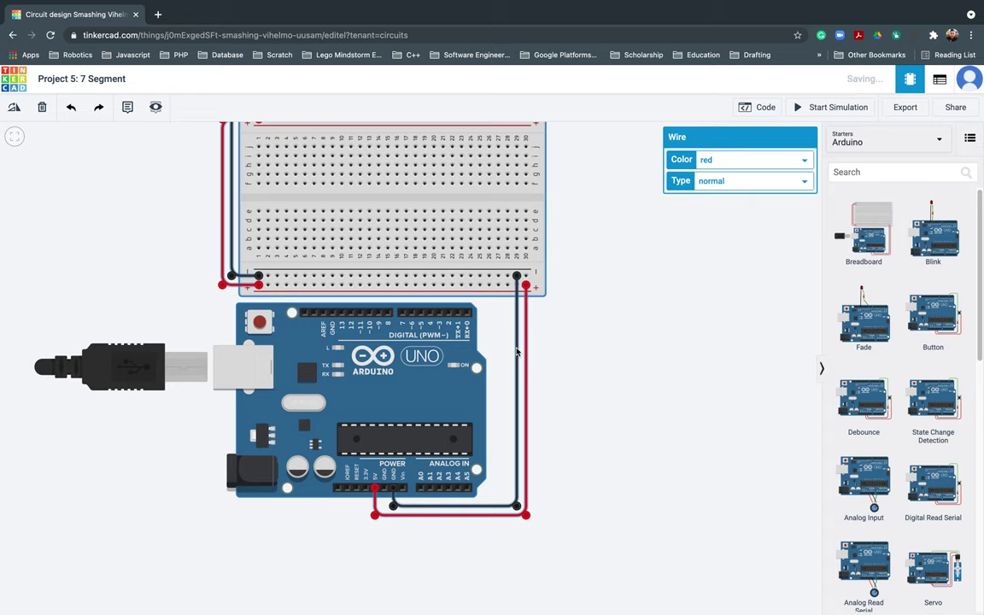
Delete the starter's red and black wires, both from the Arduino to the breadboard and between the breadboard's power rails
key(Delete)
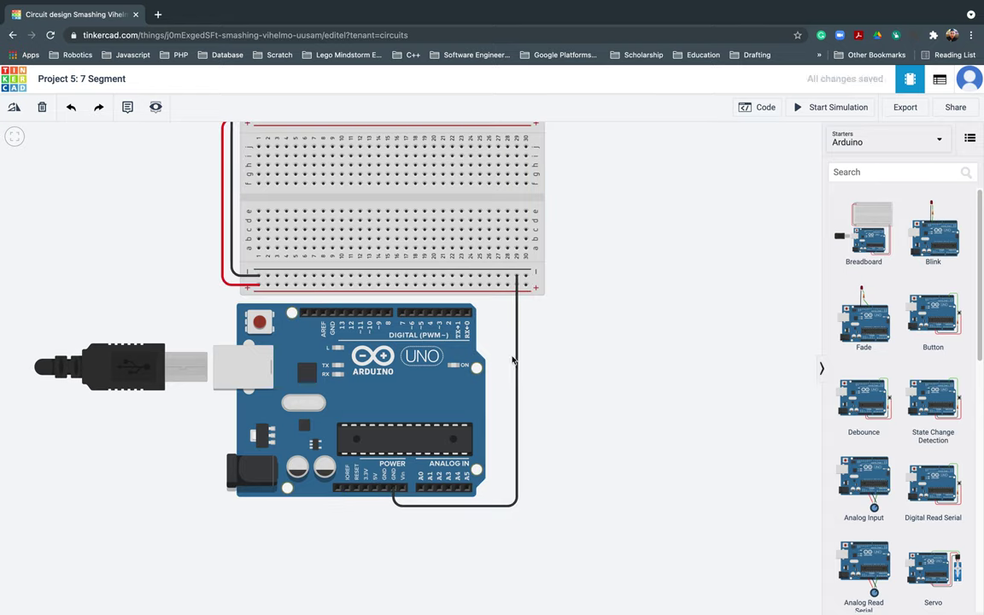
click(516, 363)
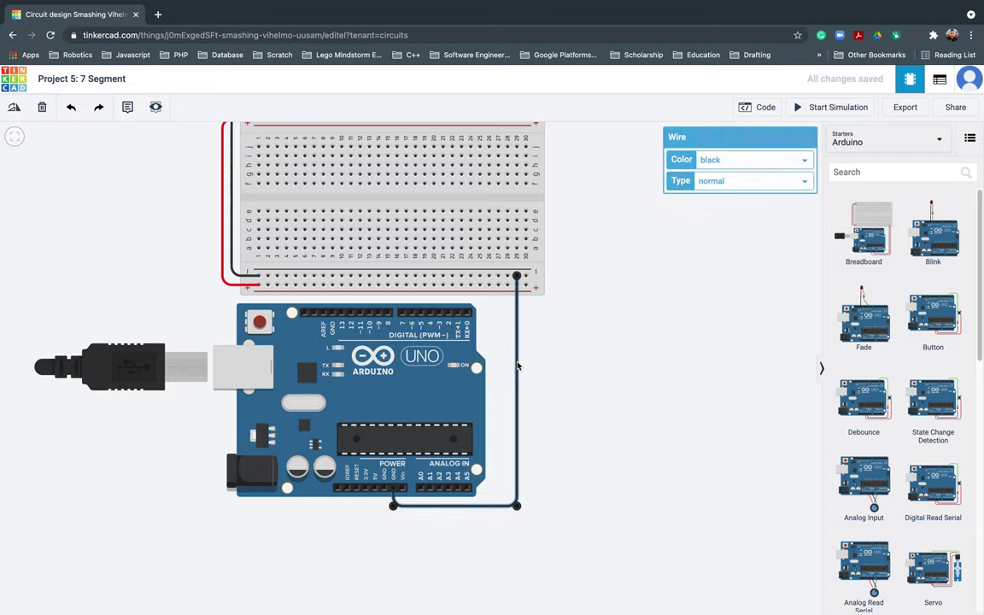
key(Delete)
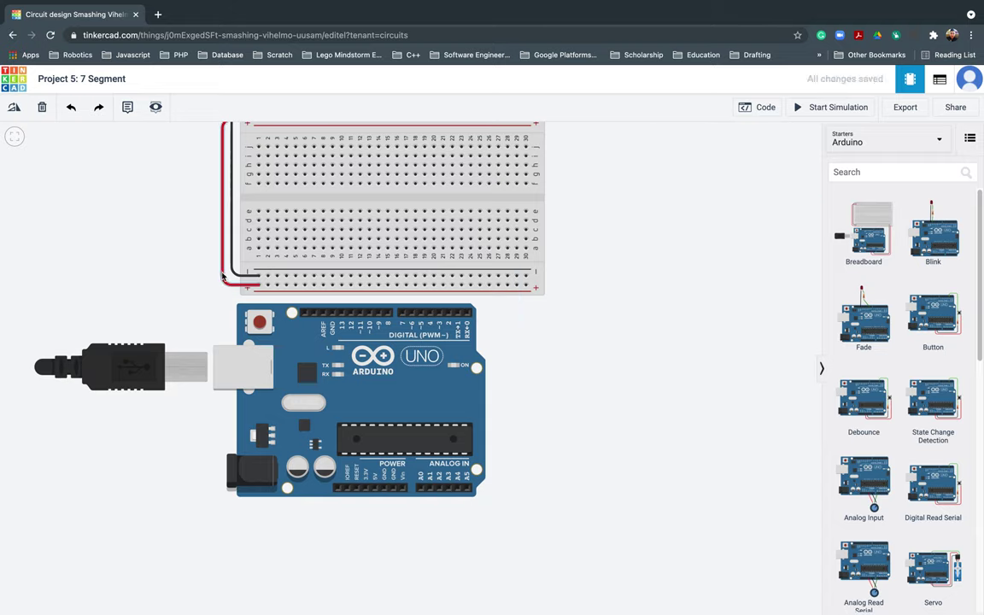
click(222, 276)
key(Delete)
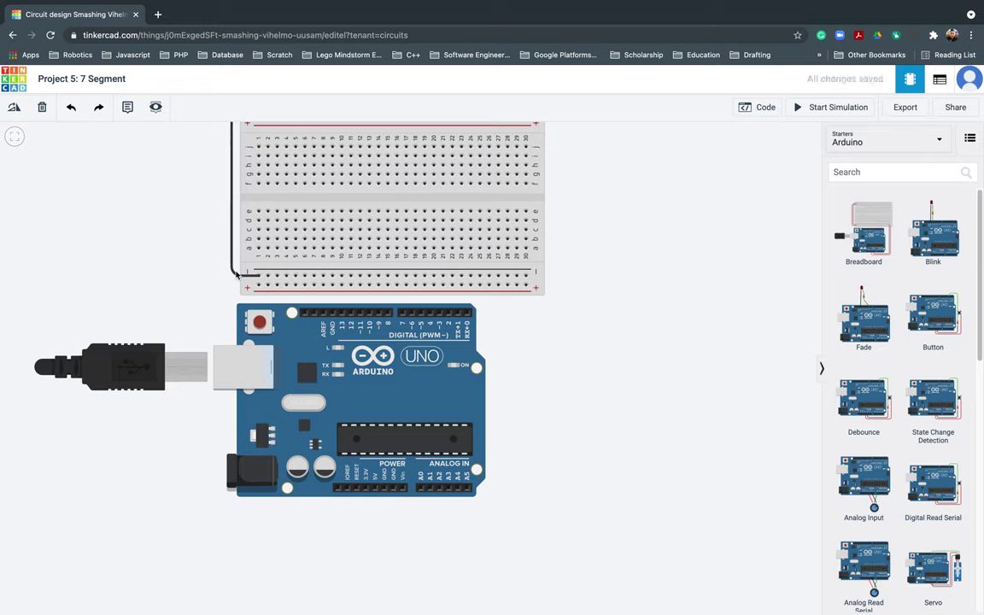
click(236, 274)
key(Delete)
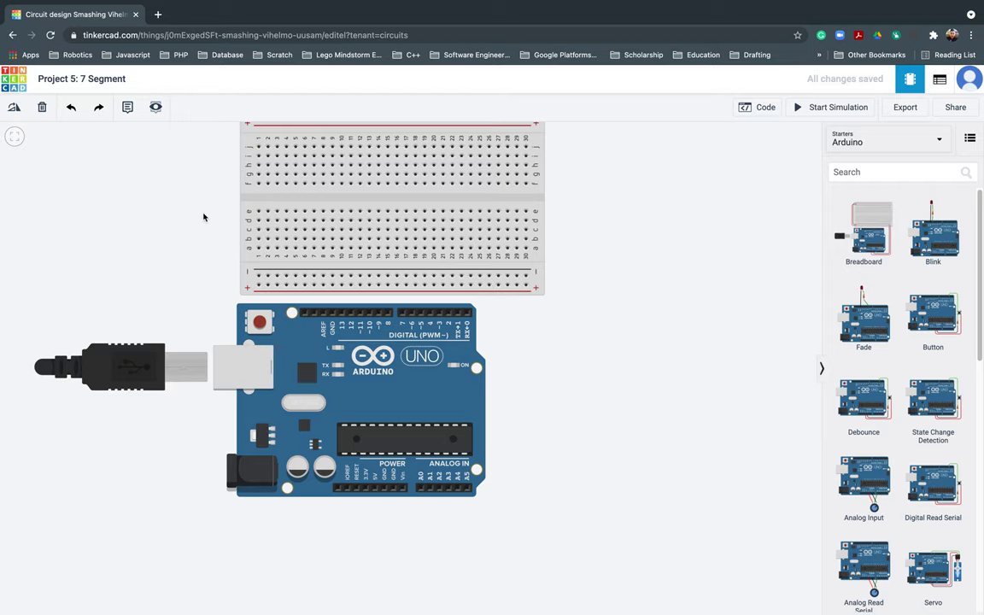
Search the components for "7 segment" and place a 7 Segment Display across the breadboard's central gap, around columns 13 to 17
click(14, 136)
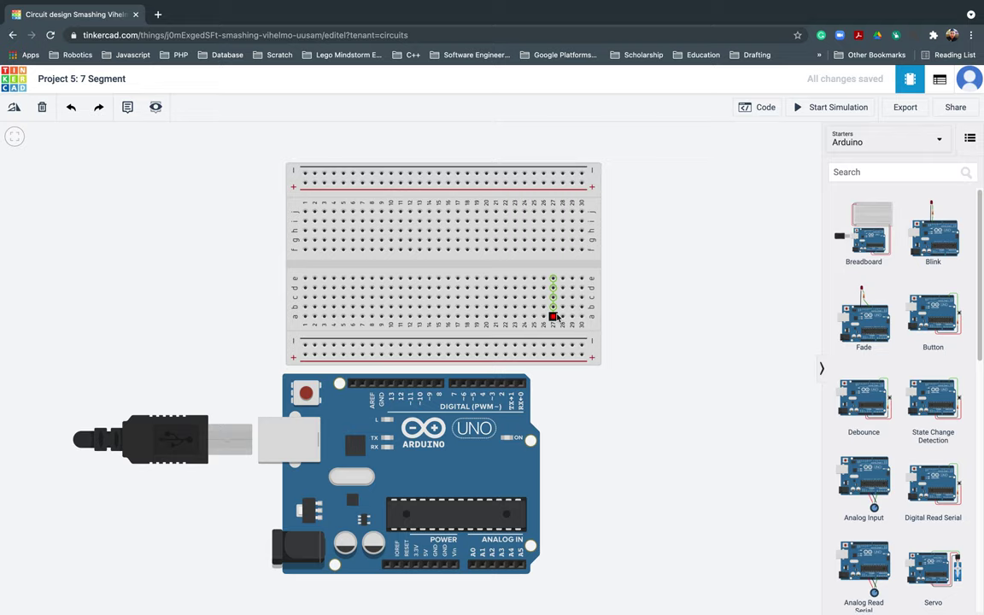
click(865, 171)
text(7 s)
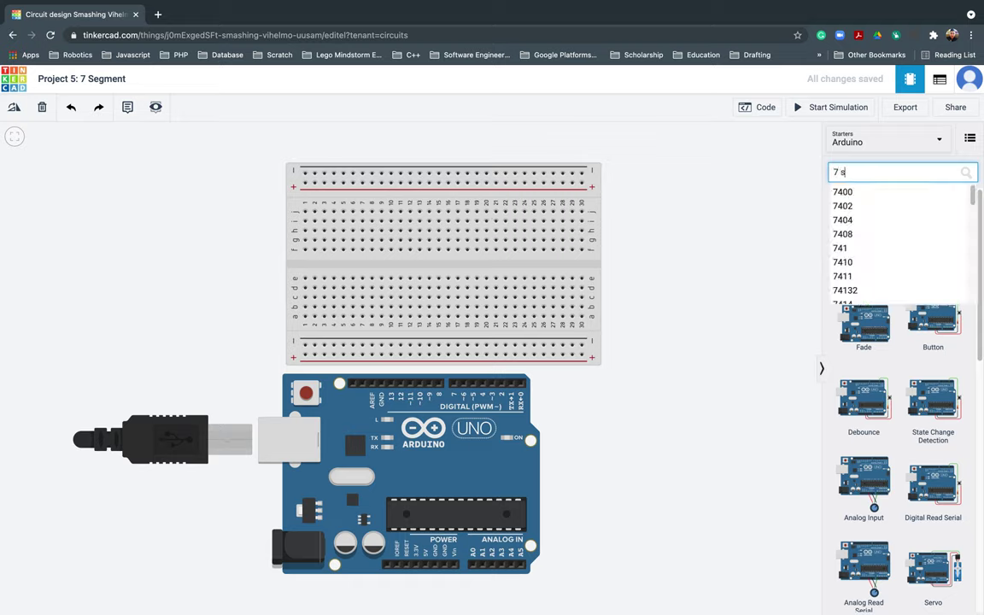
text(egment)
key(Return)
drag(864, 262, 448, 264)
click(739, 284)
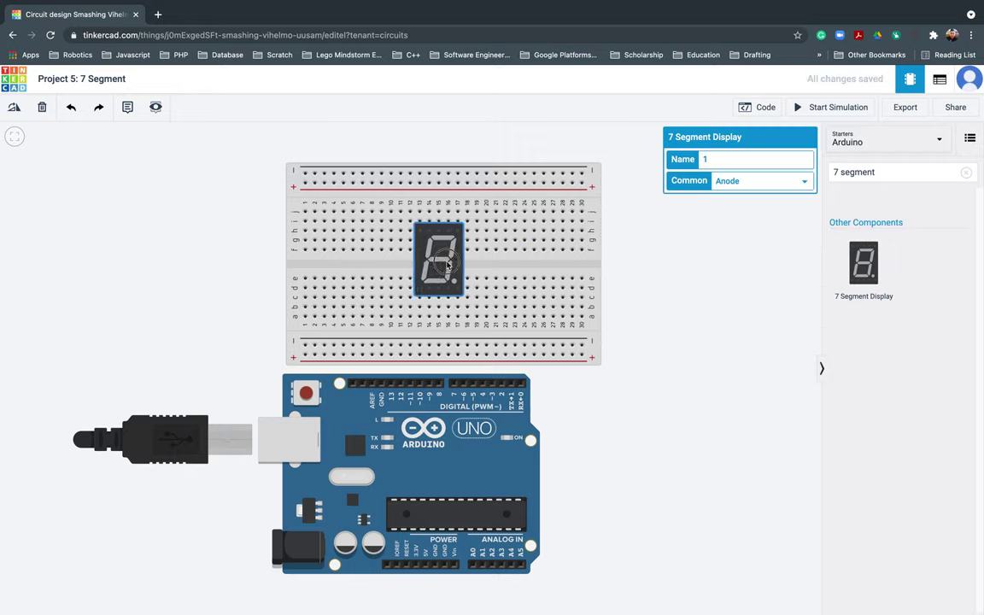
click(646, 266)
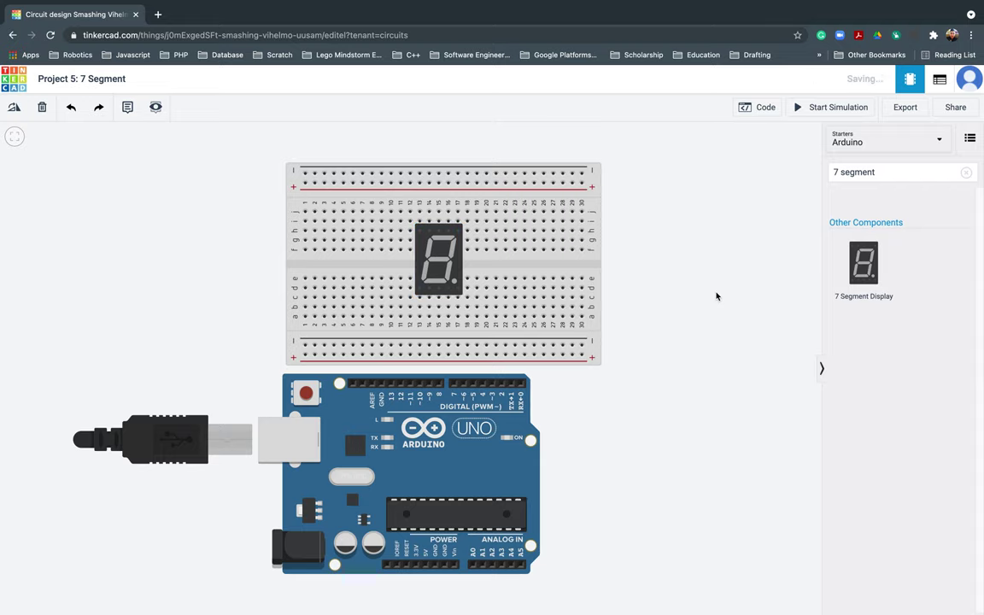
Set the 7 Segment Display's common type to Anode
click(454, 270)
click(765, 183)
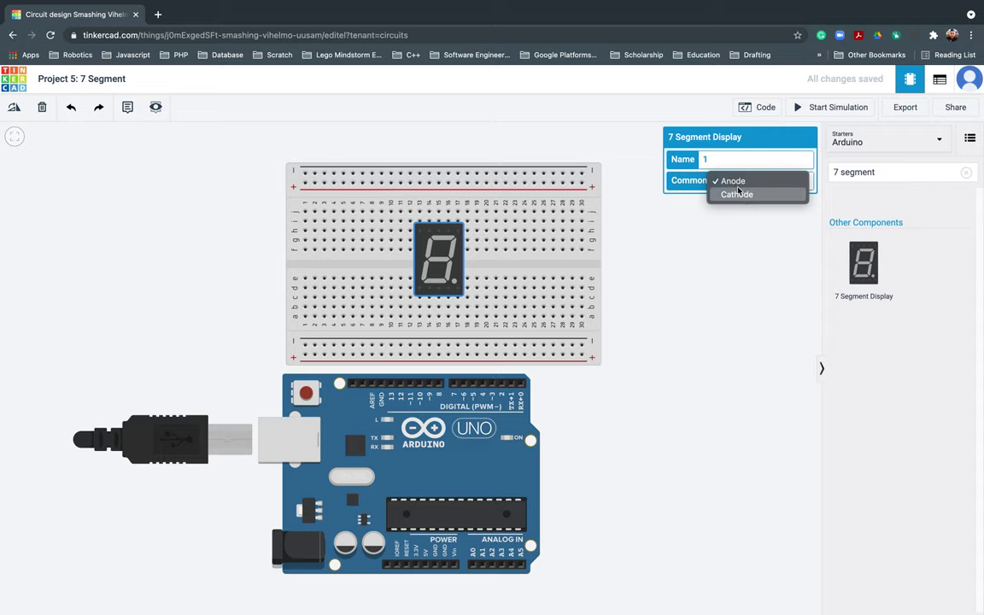
click(733, 182)
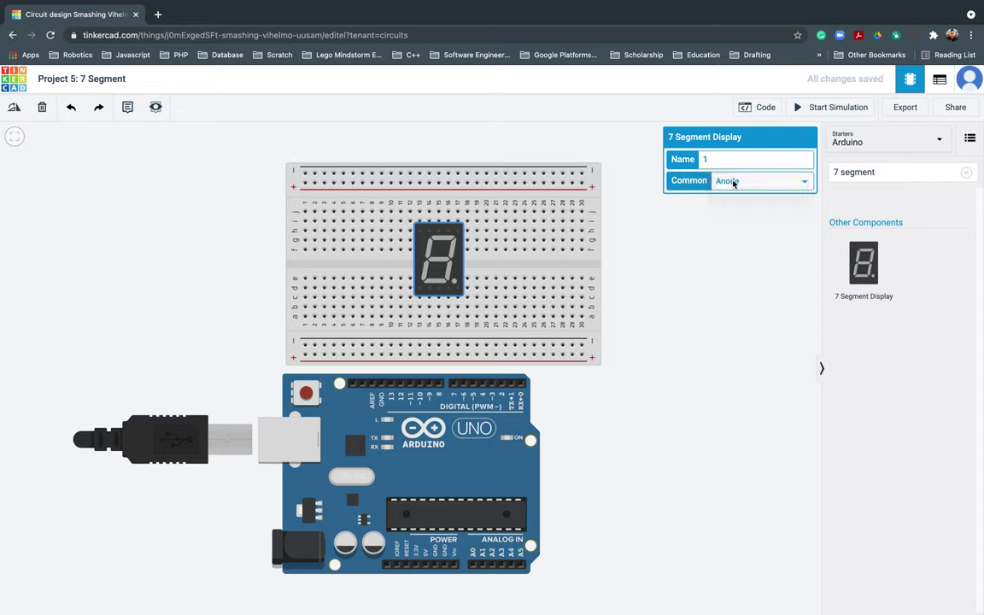
click(677, 341)
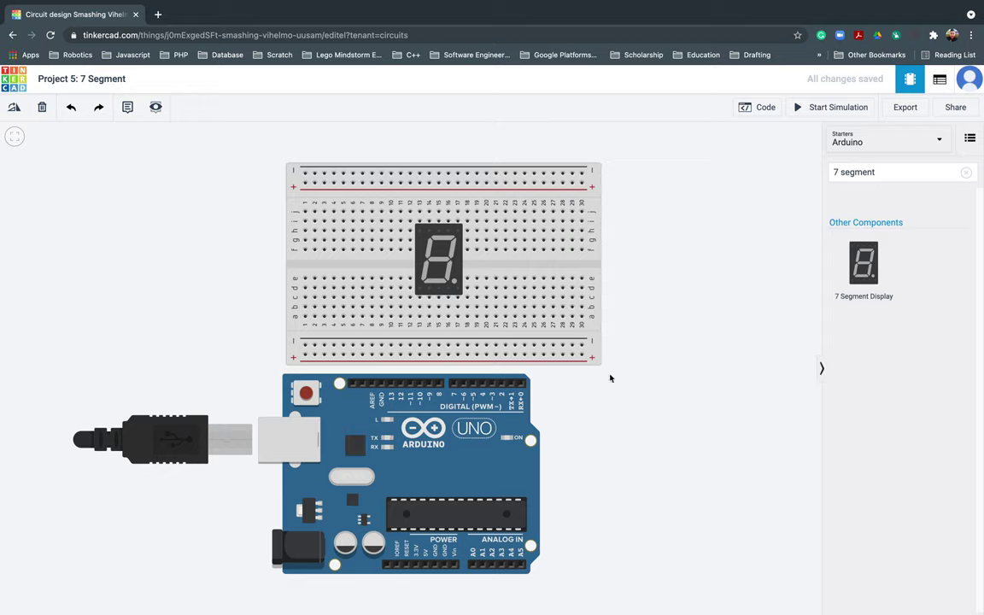
Wire the Arduino's 5V pin around the board's lower corner to breadboard hole c28, straighten the bend and colour the wire red
click(427, 568)
click(426, 588)
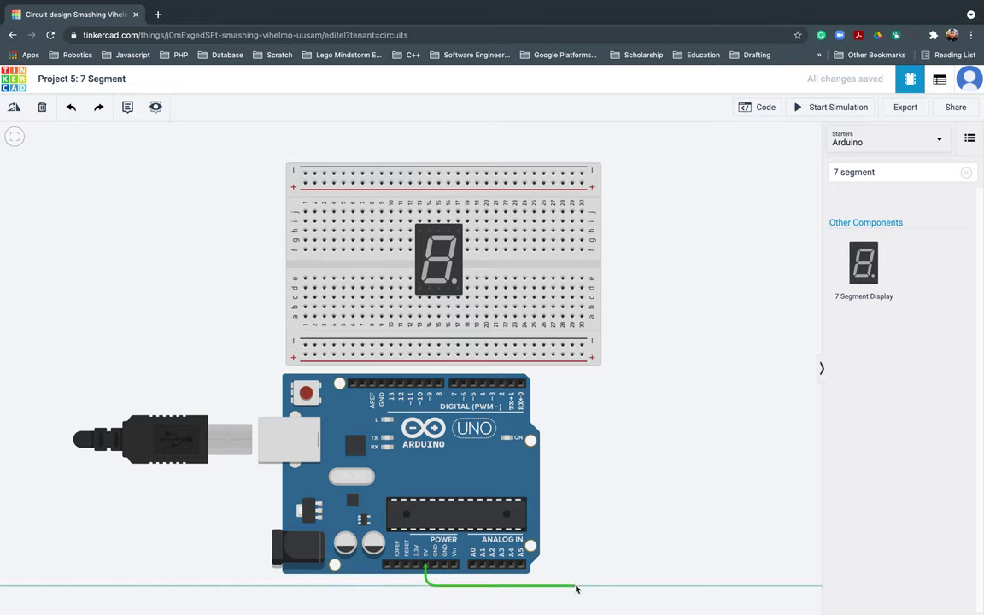
click(561, 587)
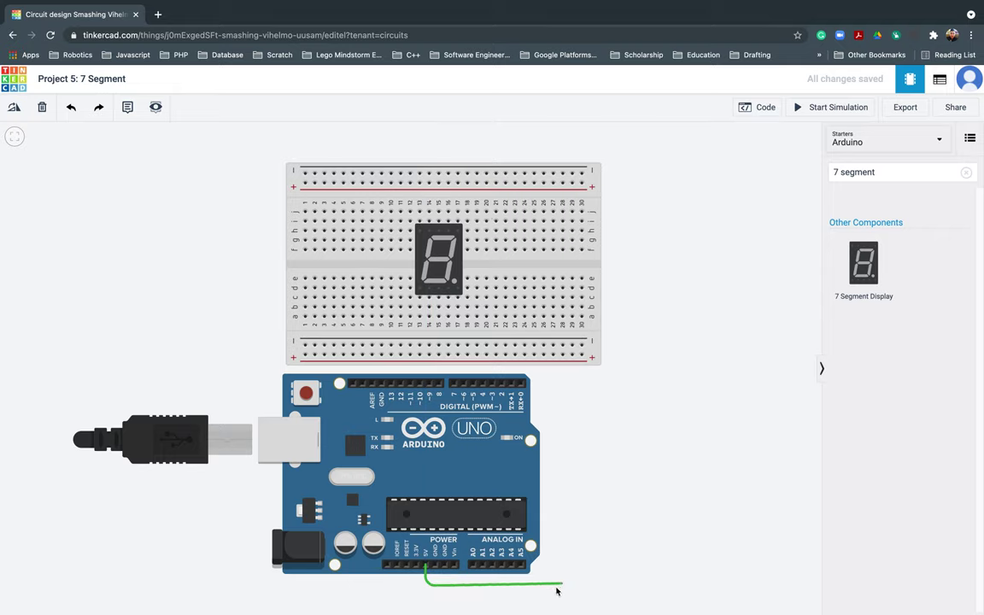
click(561, 298)
click(570, 592)
drag(559, 578, 562, 585)
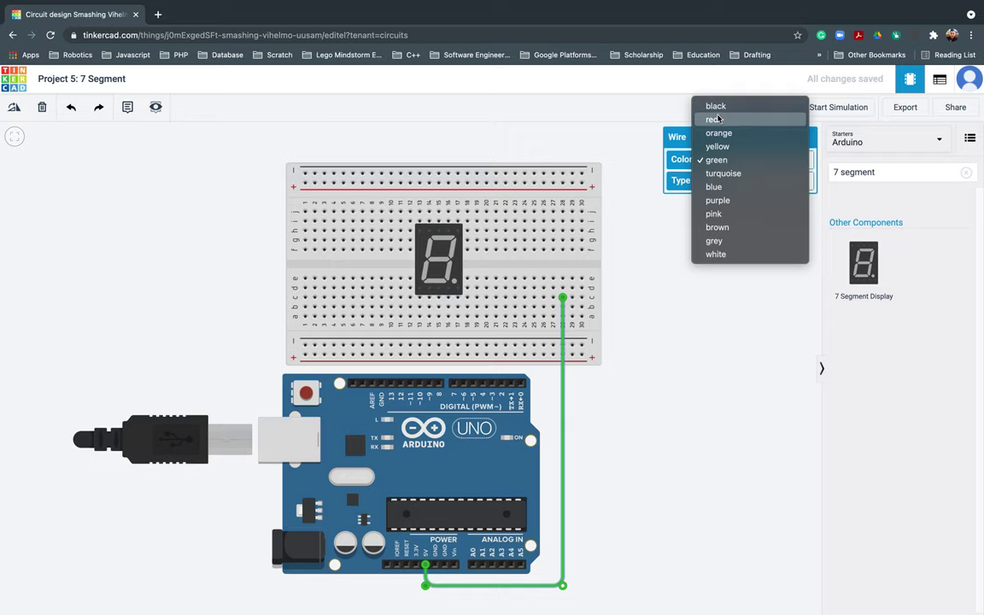
click(717, 120)
click(644, 445)
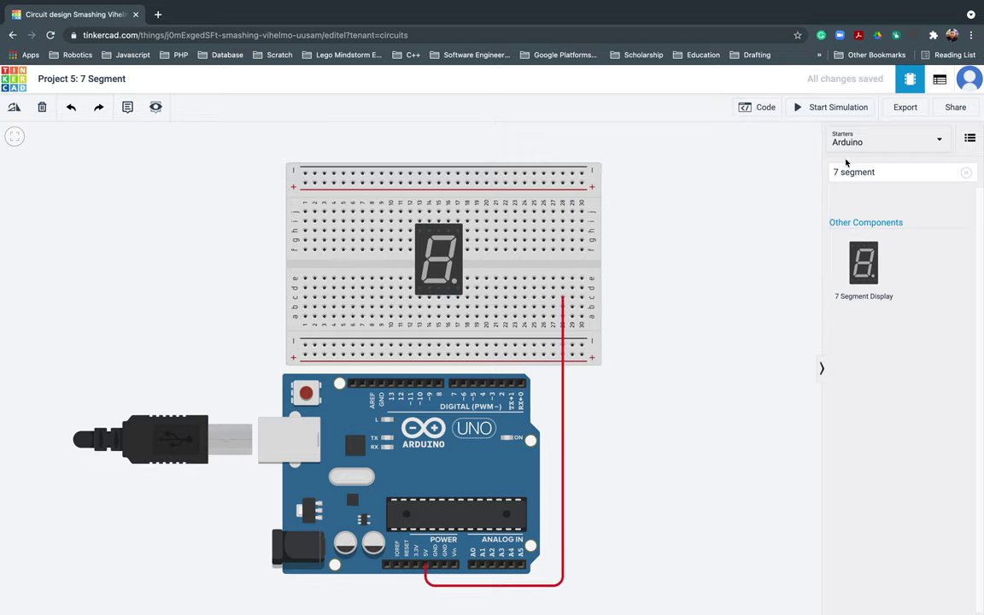
Search the components for "resistor" and place a resistor in the empty area to the right of the breadboard
click(884, 171)
triple_click(884, 171)
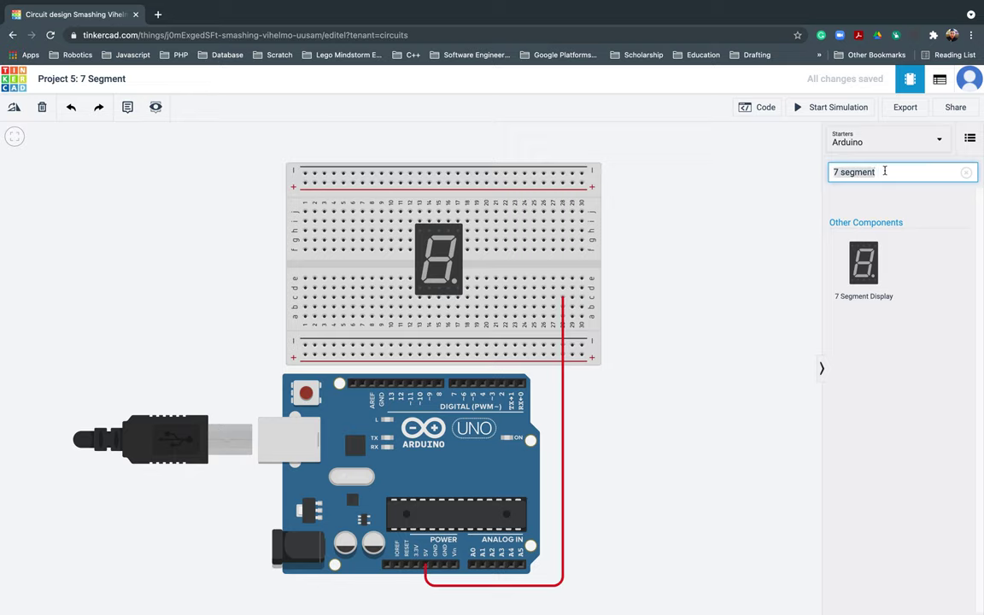
text(reo)
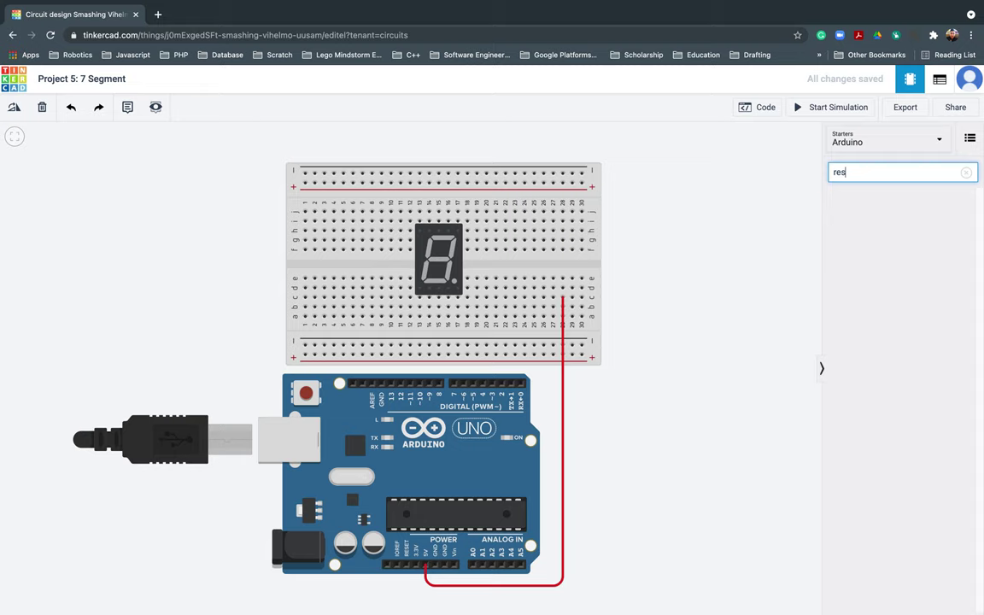
text(iso)
key(BackSpace)
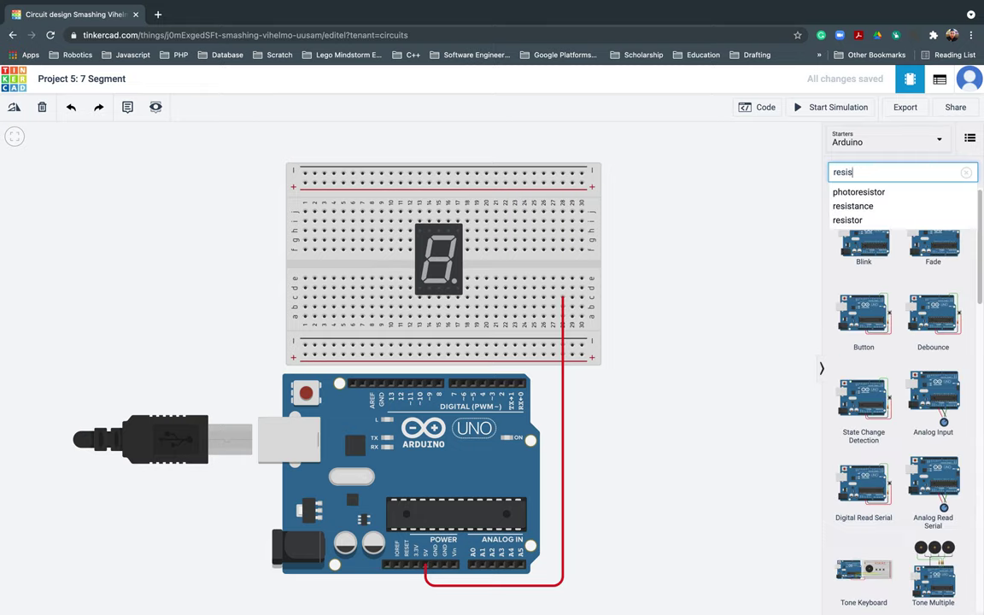
click(873, 205)
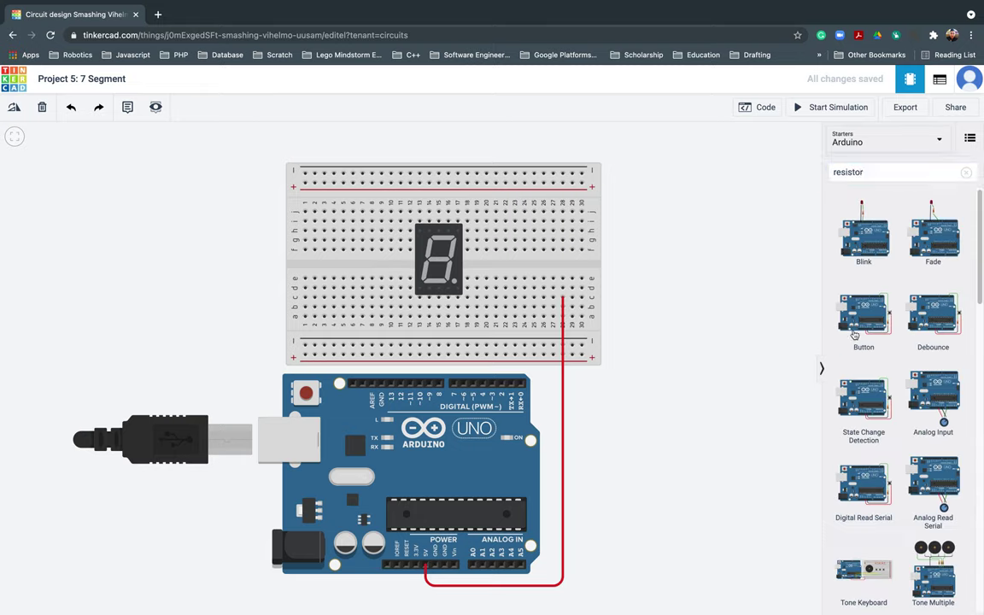
scroll(877, 453, down, 6)
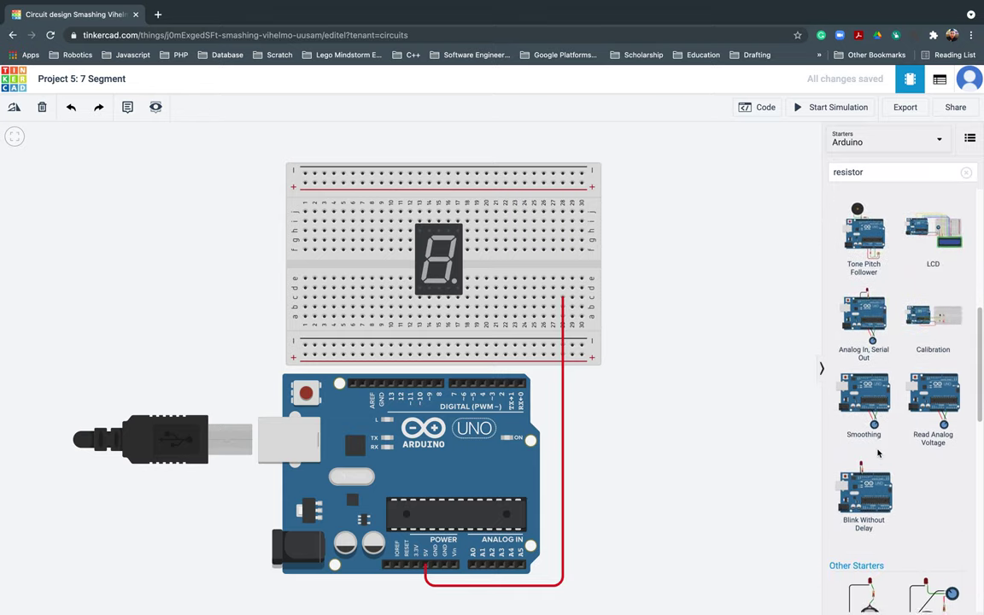
scroll(893, 512, down, 5)
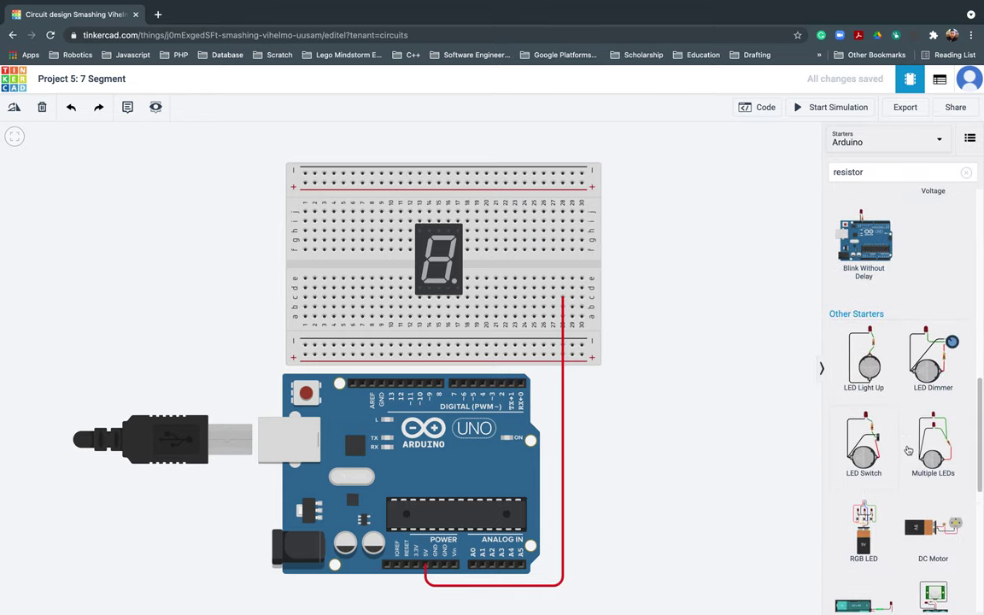
scroll(900, 464, down, 2)
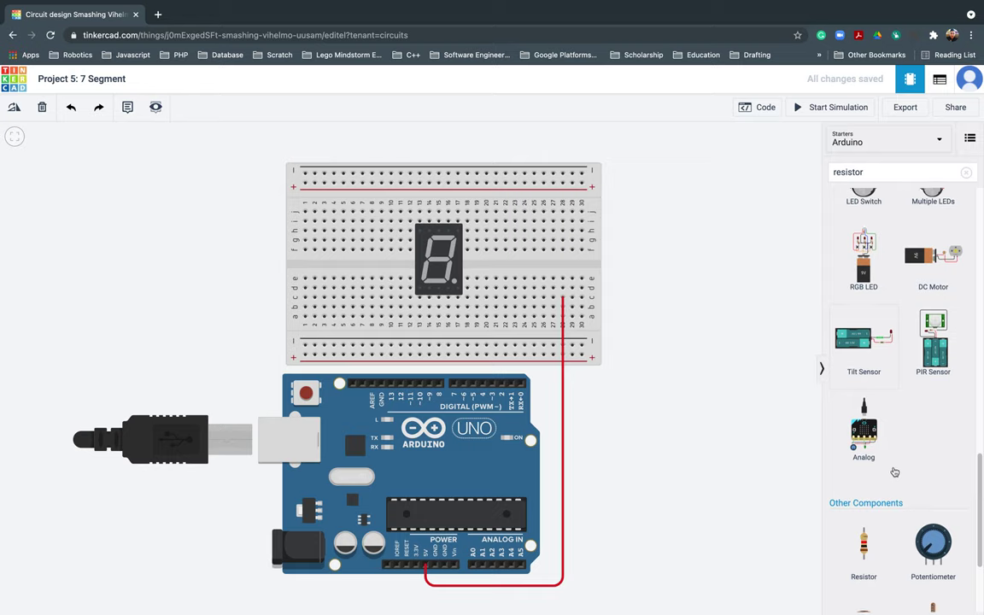
drag(865, 554, 674, 312)
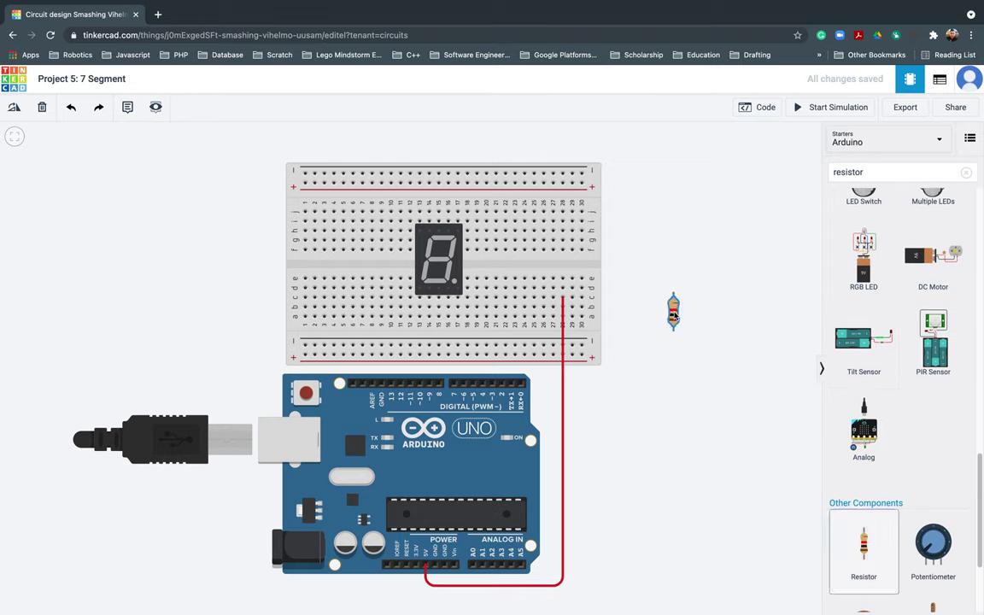
Rotate the resistor to horizontal and place it on the breadboard across holes d24 and d28, in line with the red 5V wire
click(14, 108)
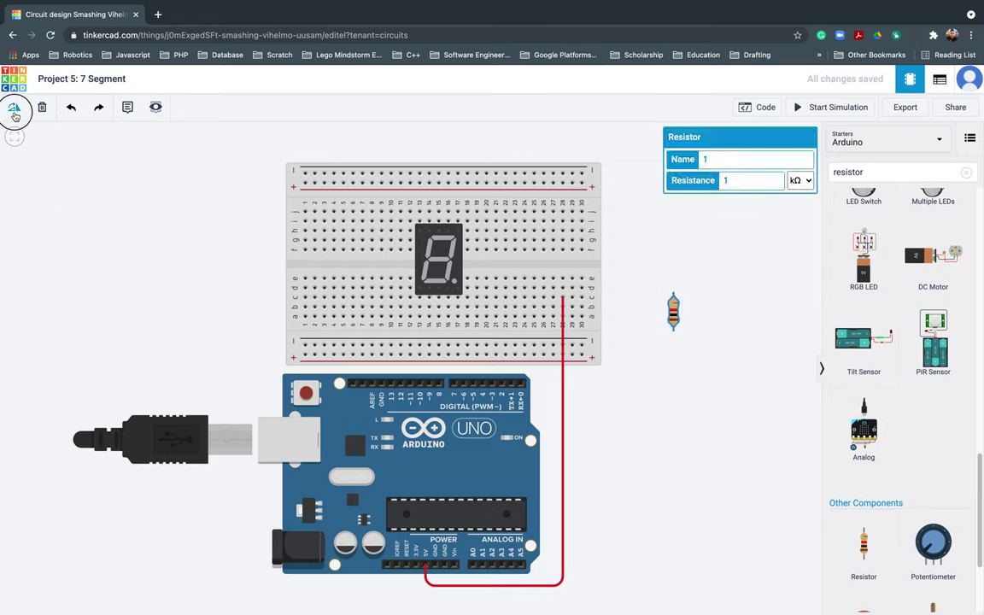
click(14, 108)
click(13, 109)
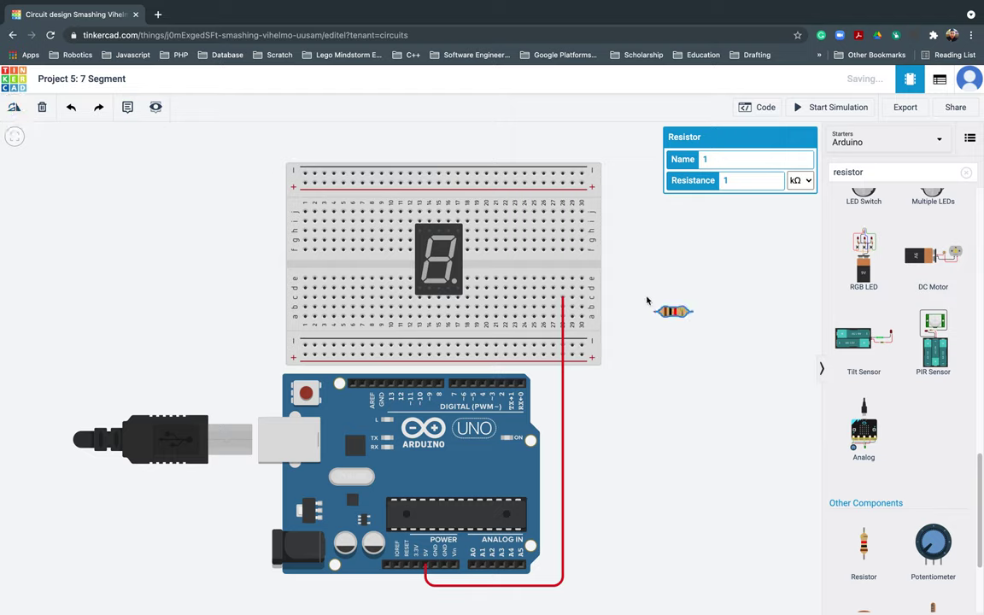
drag(673, 313, 543, 291)
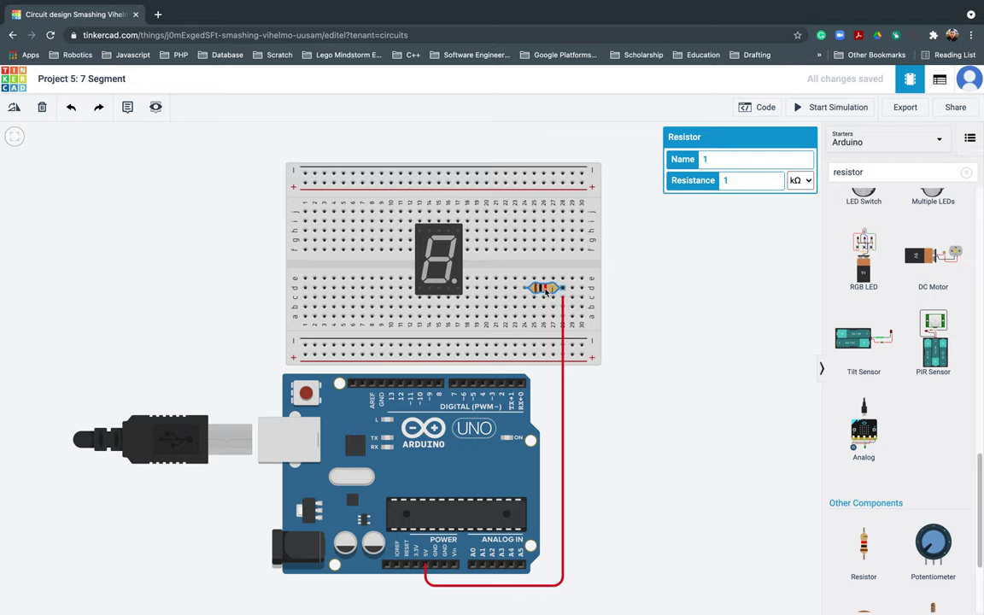
Wire breadboard hole e24 up and over to hole j15 above the 7 segment display, with square bends, and colour the wire red
click(525, 279)
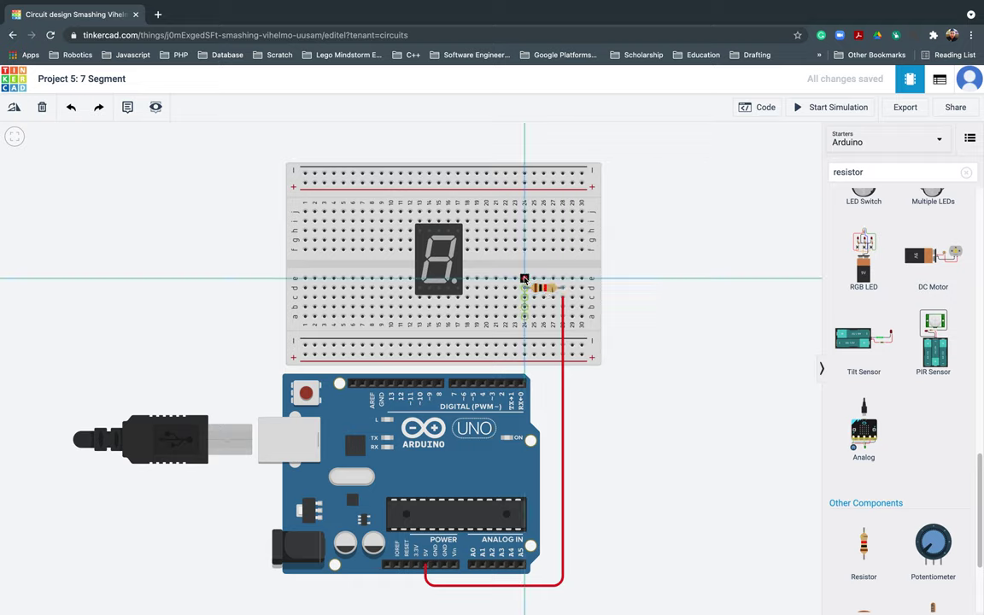
click(523, 199)
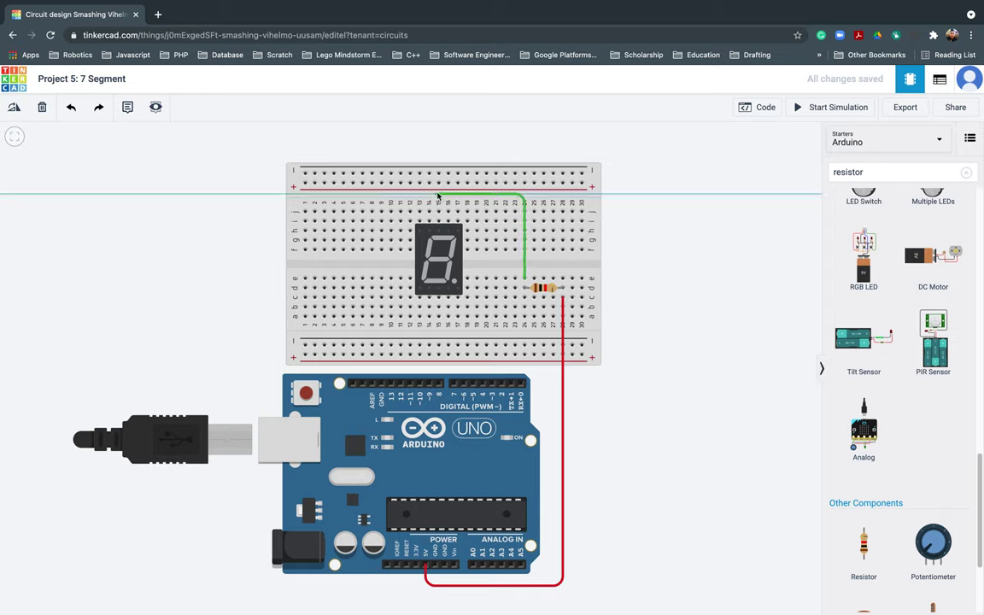
click(438, 200)
click(438, 210)
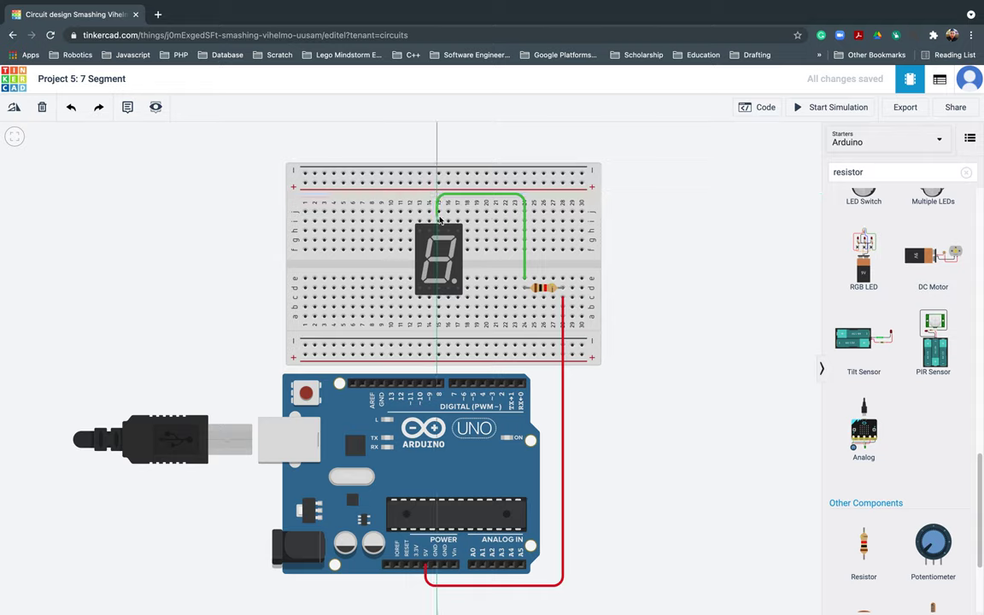
click(438, 194)
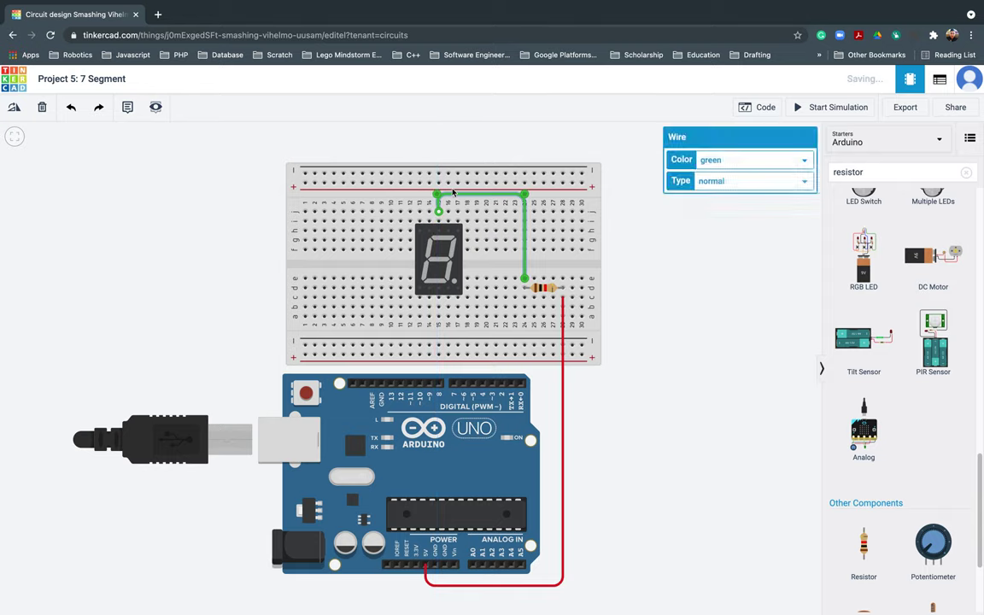
click(742, 159)
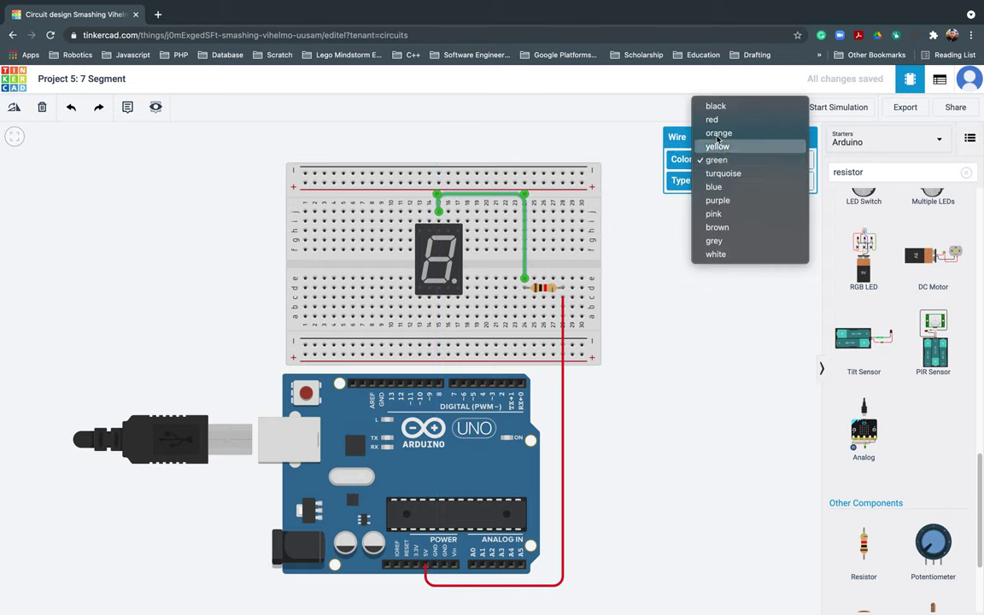
click(695, 163)
click(656, 292)
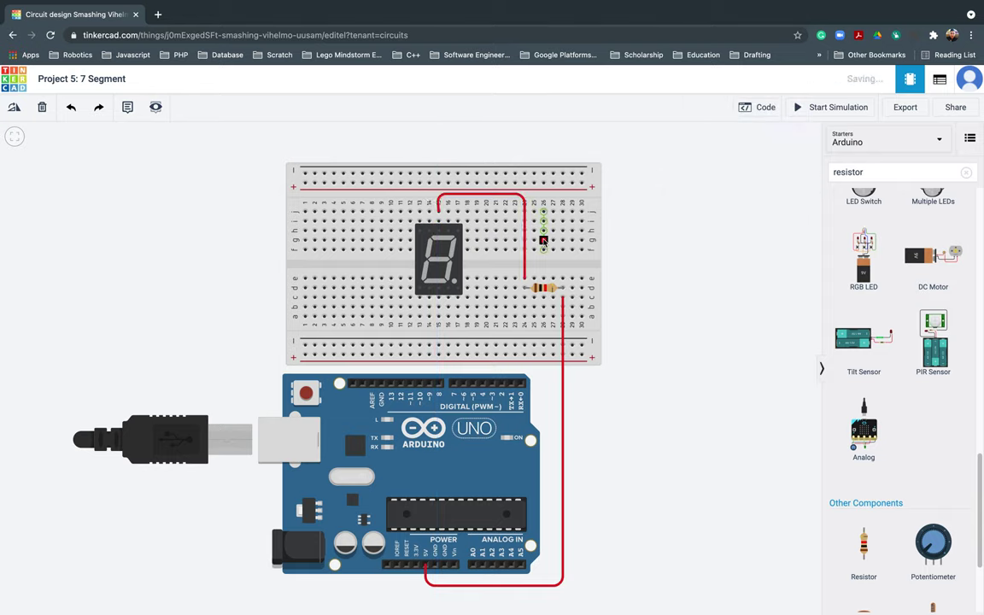